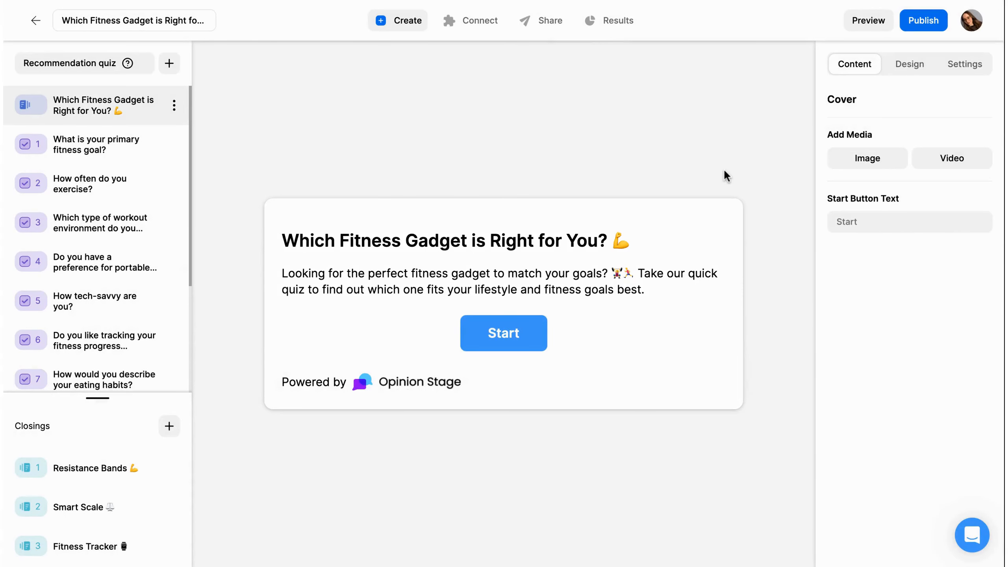
- Upload the photo of a woman jogging in a park as the uncropped quiz cover image
left_click(867, 158)
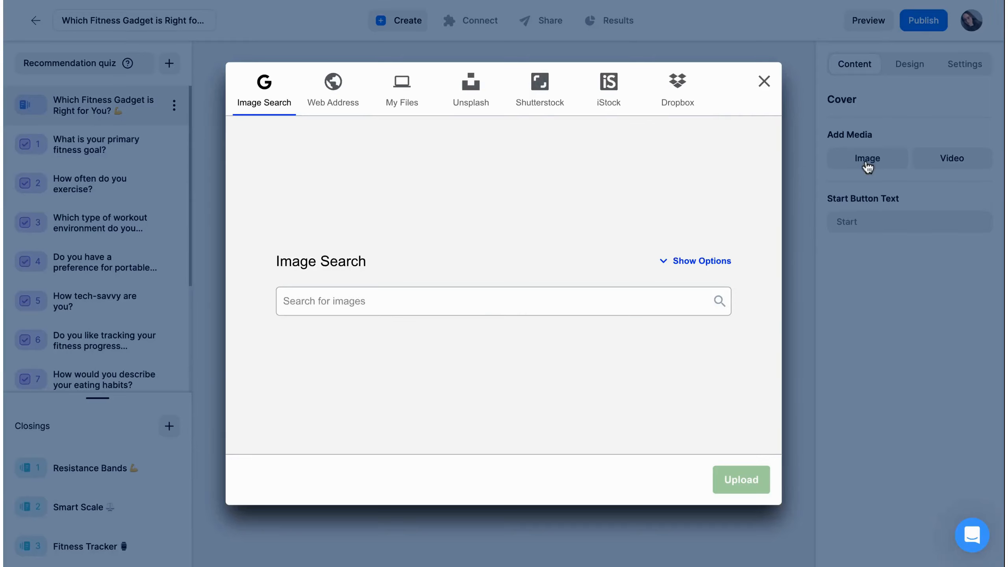
left_click(710, 249)
left_click(666, 279)
left_click(583, 322)
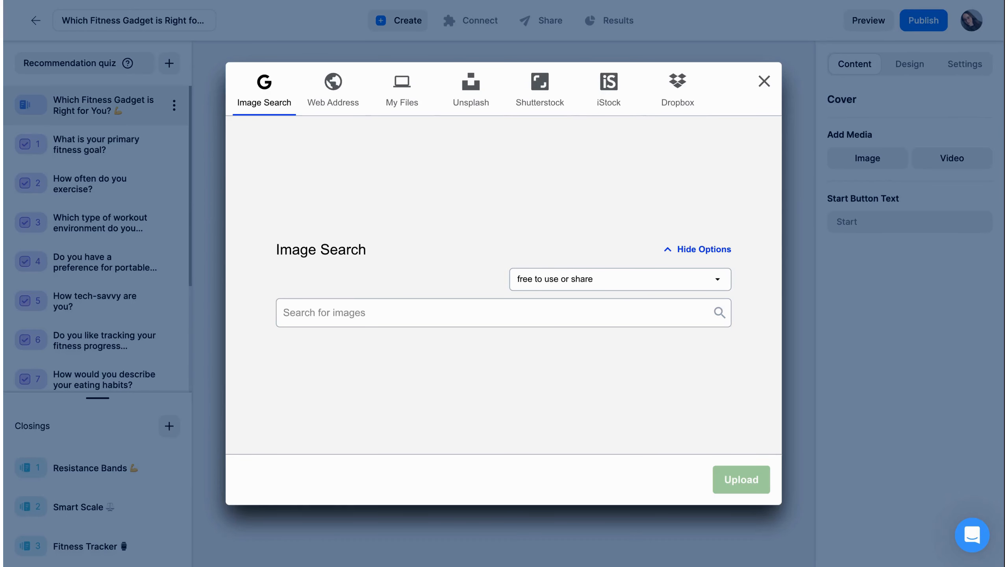
left_click(410, 104)
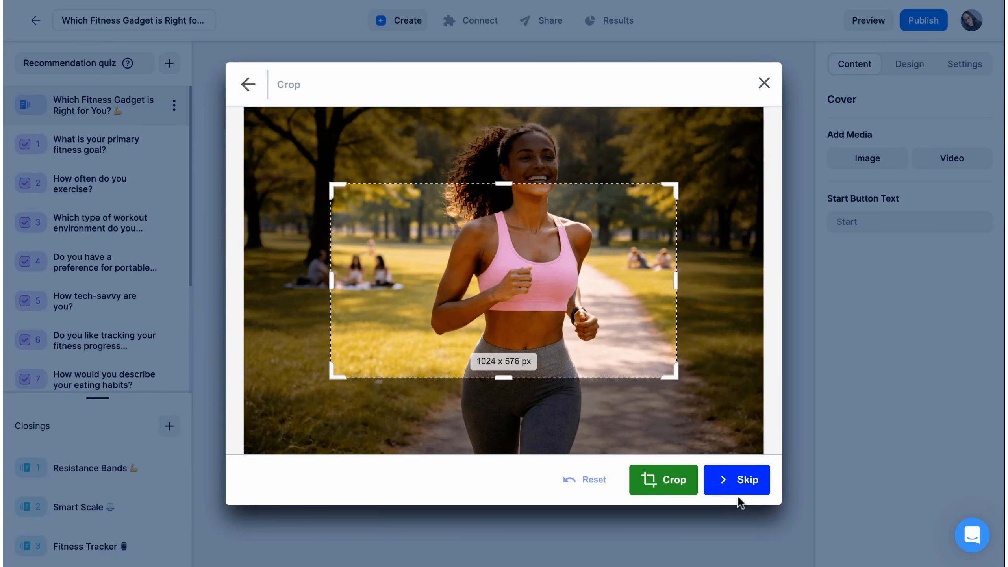
left_click(738, 480)
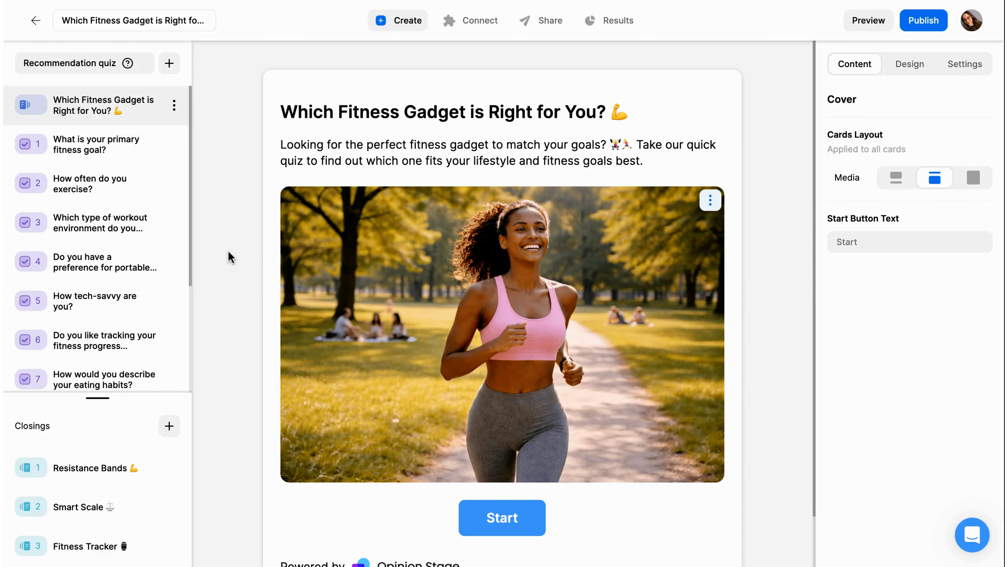
- Move past question 2 and the lead form to the Fitness Tracker closing and its Shop Now button
left_click(89, 181)
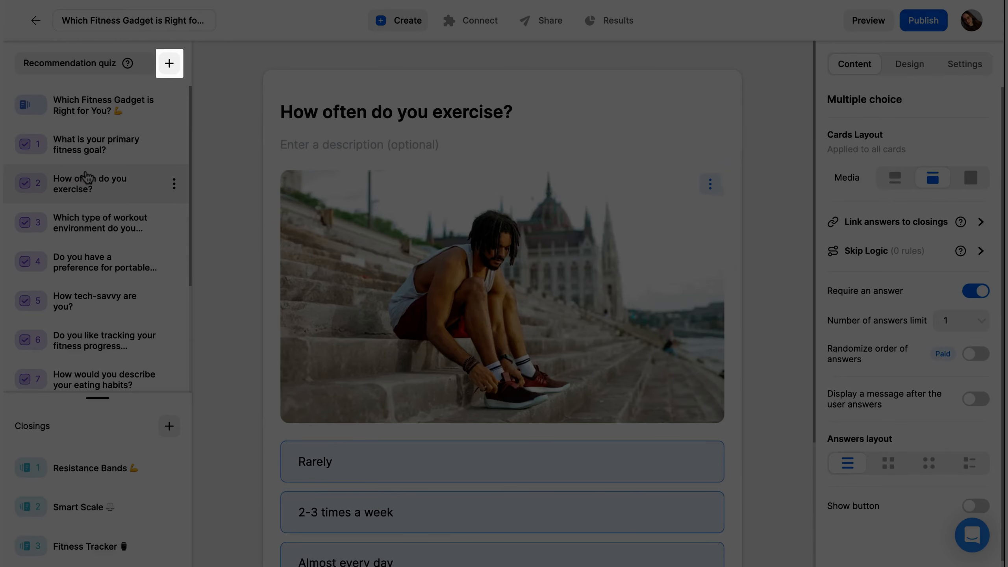
scroll(89, 286, "down", 4)
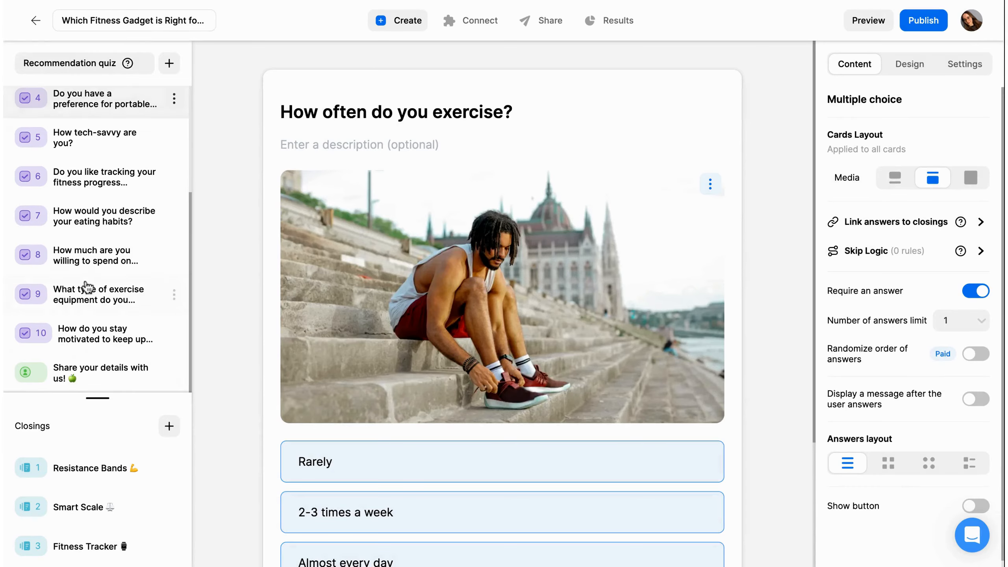
left_click(85, 377)
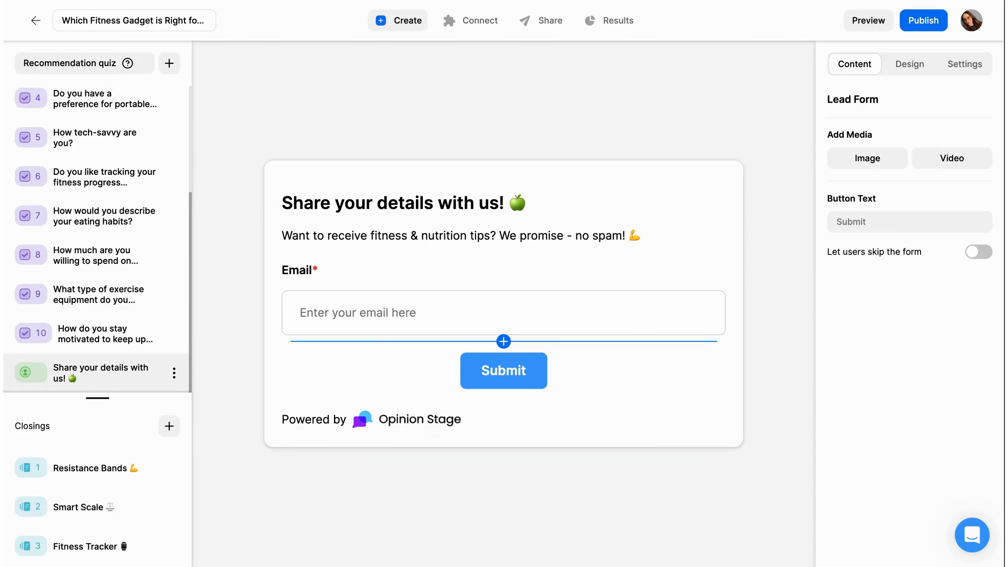
left_click(137, 544)
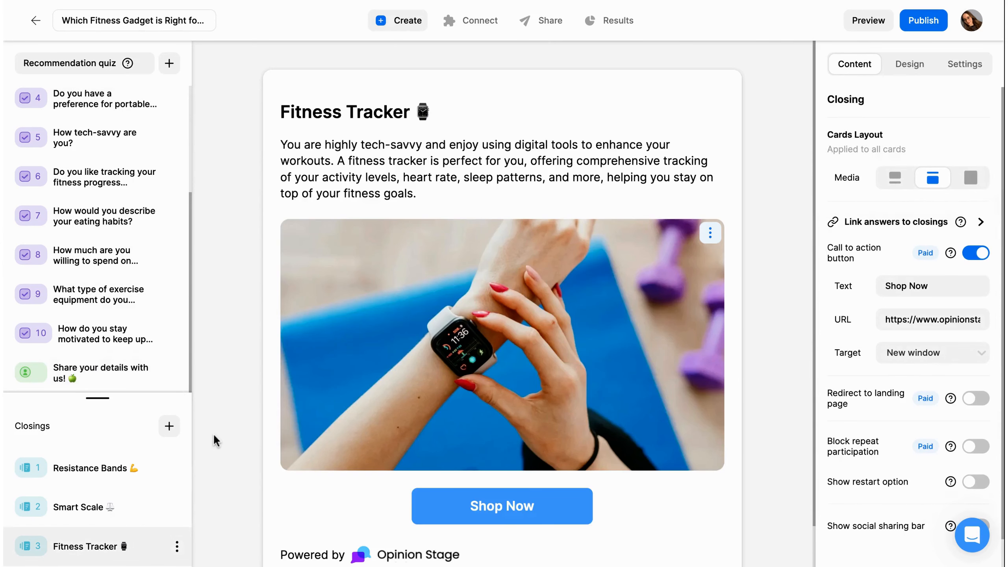
scroll(212, 433, "down", 1)
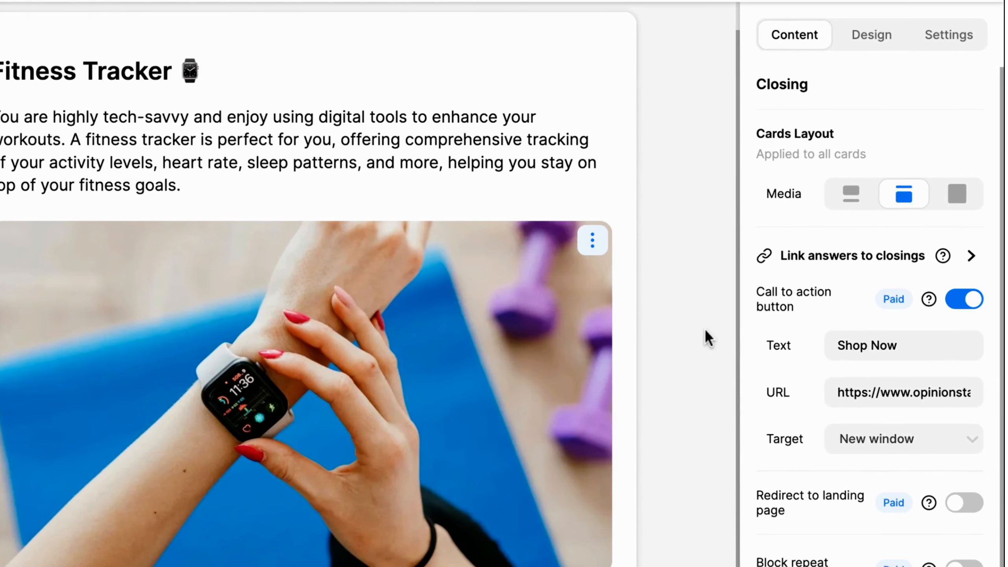
- Link answers to closings, adjust point weights such as Build muscle's, and save the ranking rules
left_click(801, 268)
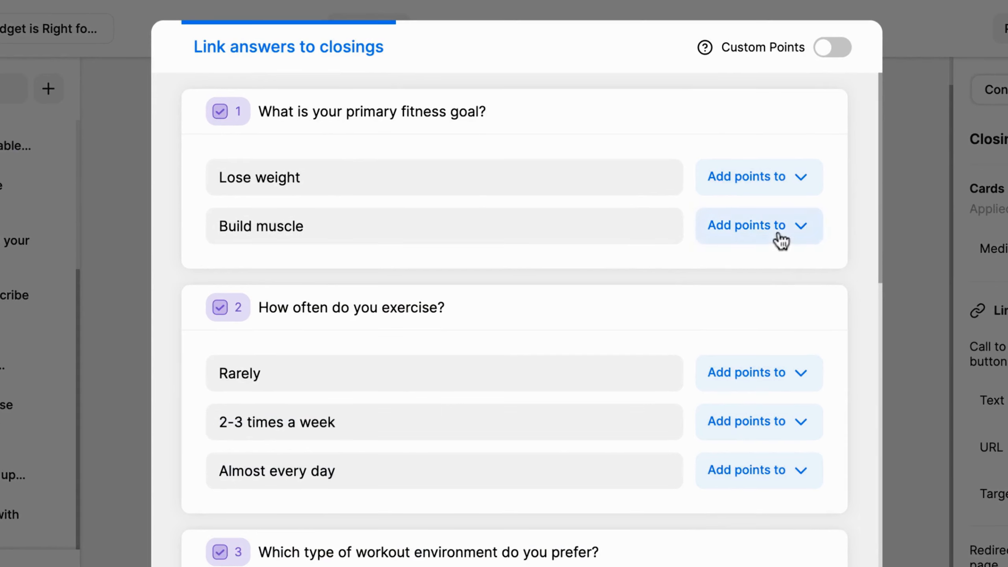
left_click(779, 236)
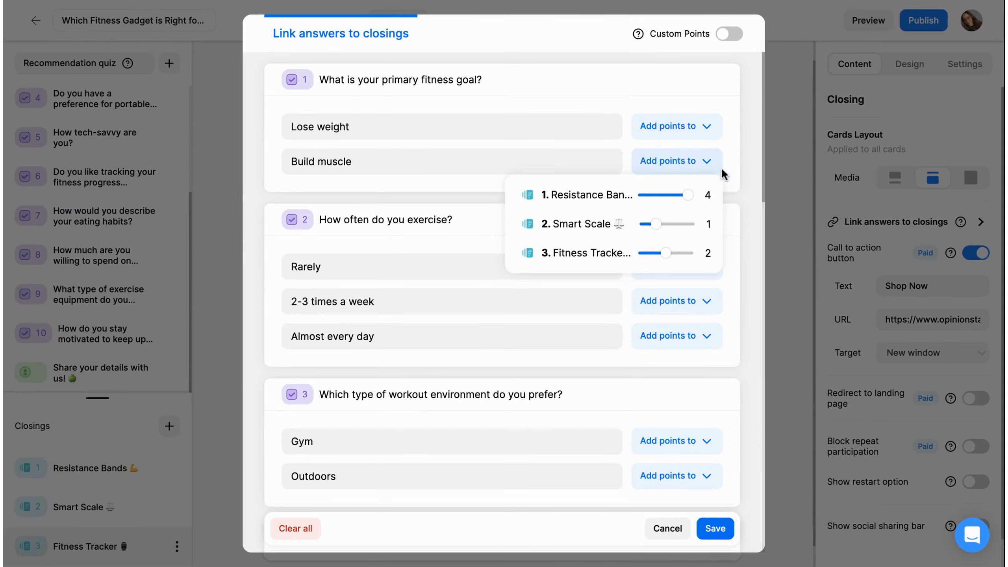
left_click(848, 248)
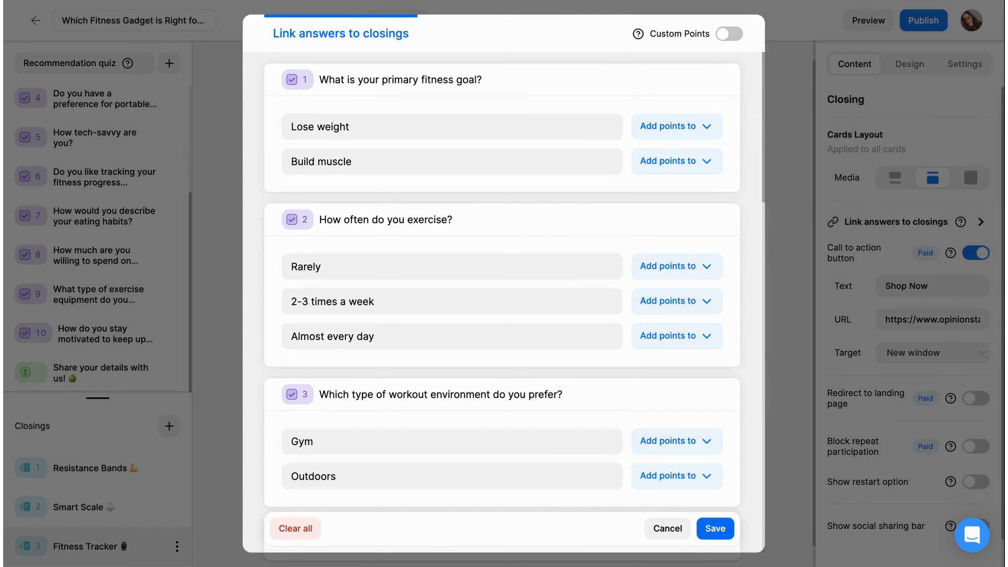
left_click(718, 533)
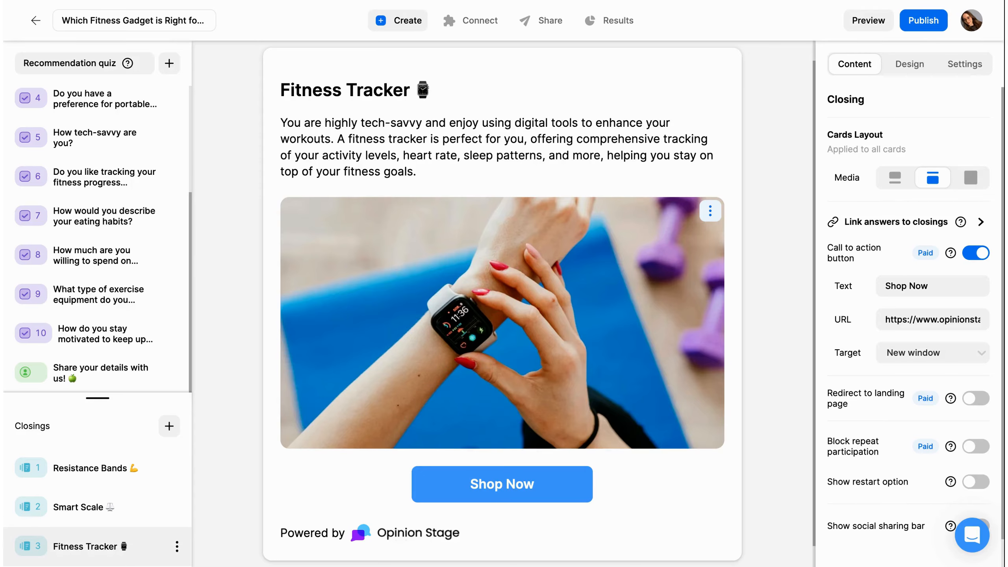
- Apply the saved custom Theme #17 from My themes so the quiz turns purple
left_click(915, 72)
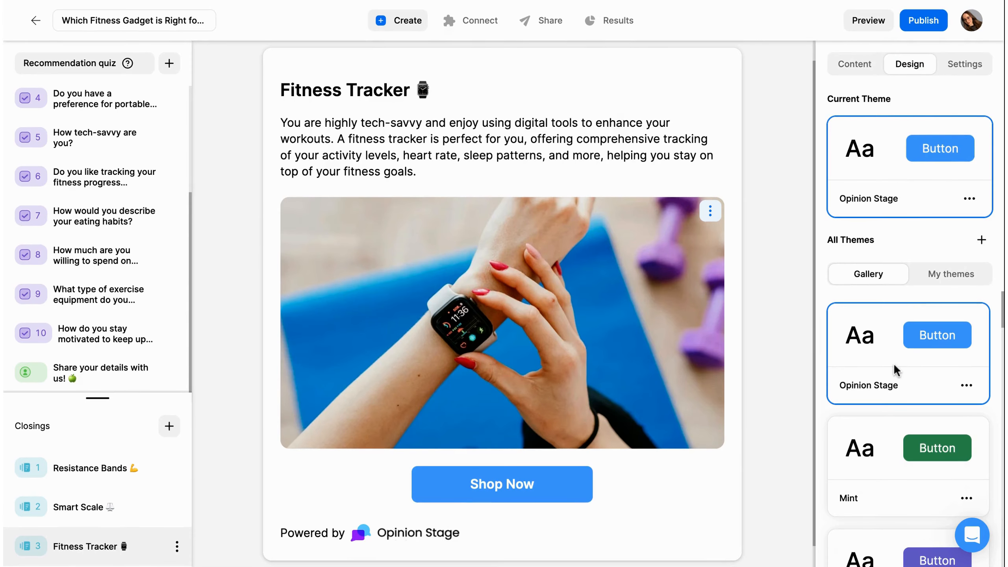
scroll(893, 363, "down", 4)
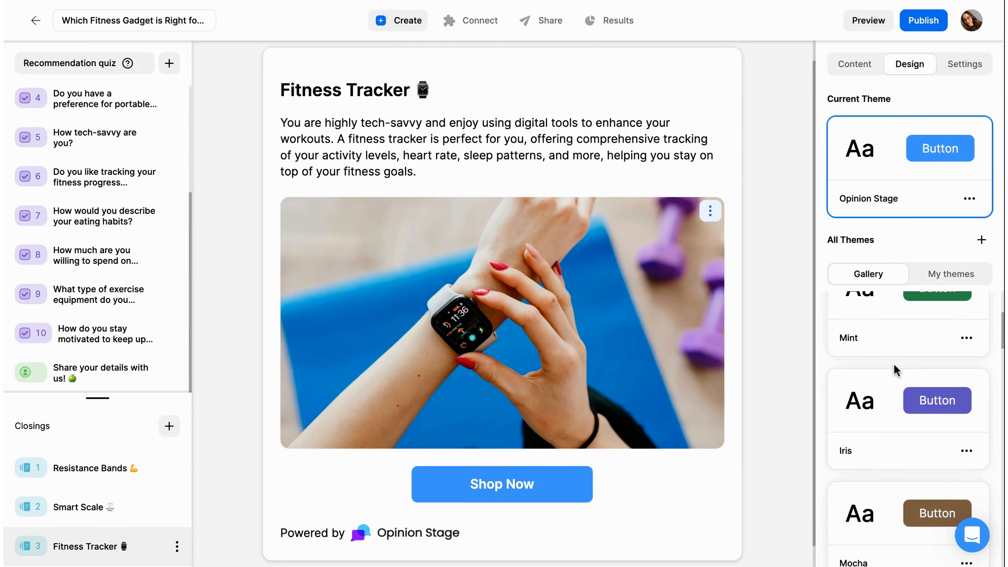
scroll(893, 363, "down", 3)
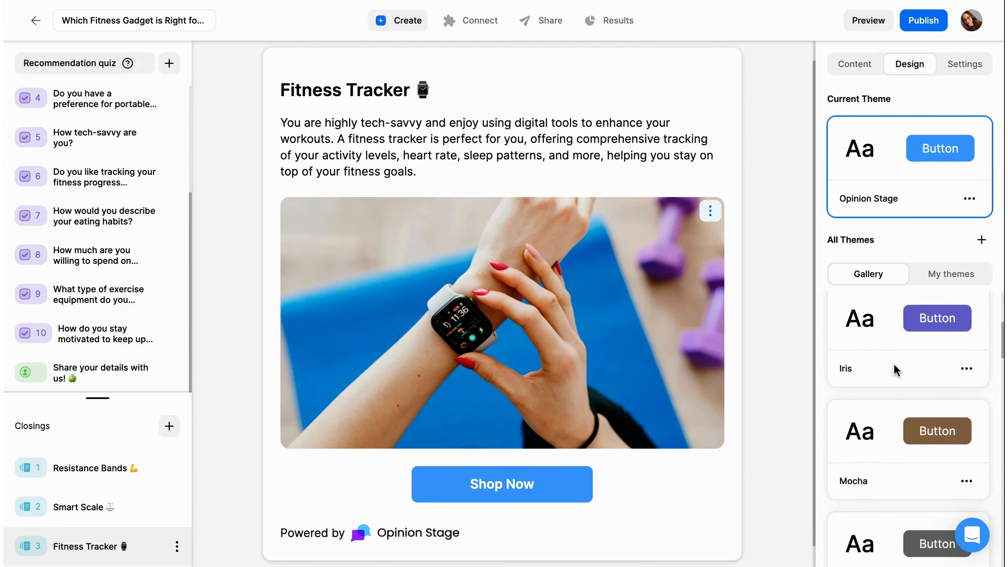
left_click(928, 280)
scroll(916, 440, "down", 8)
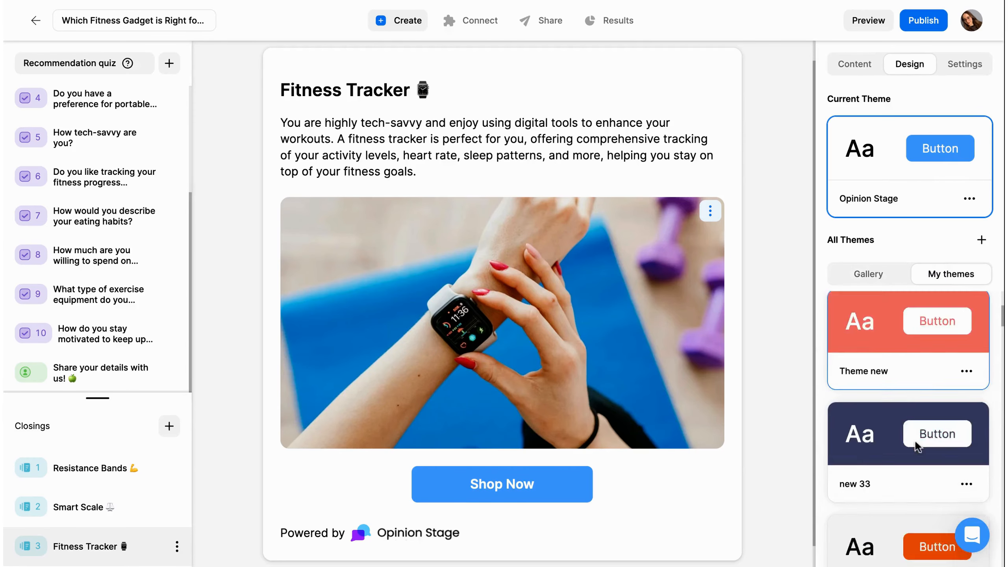
scroll(916, 445, "down", 12)
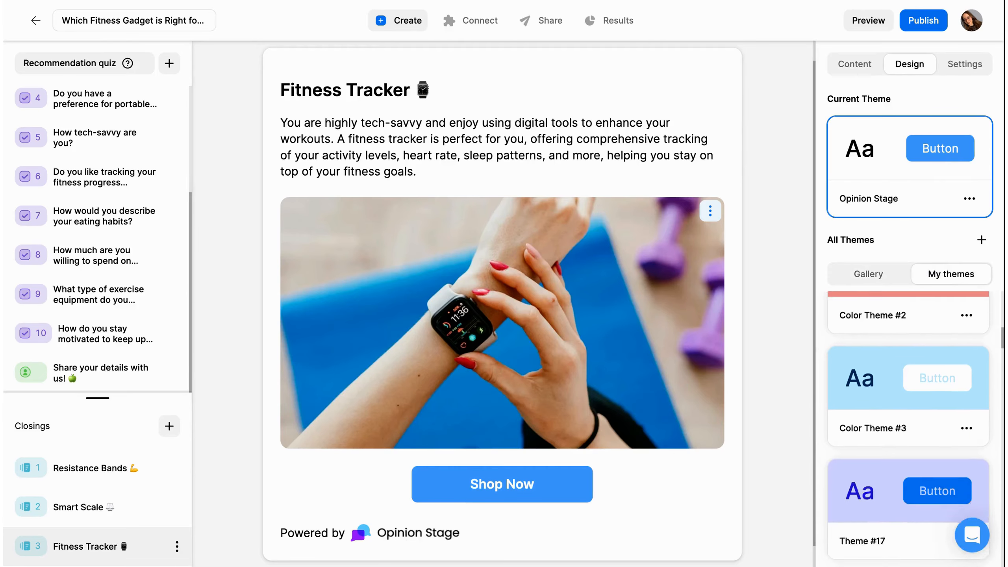
left_click(881, 449)
left_click(990, 69)
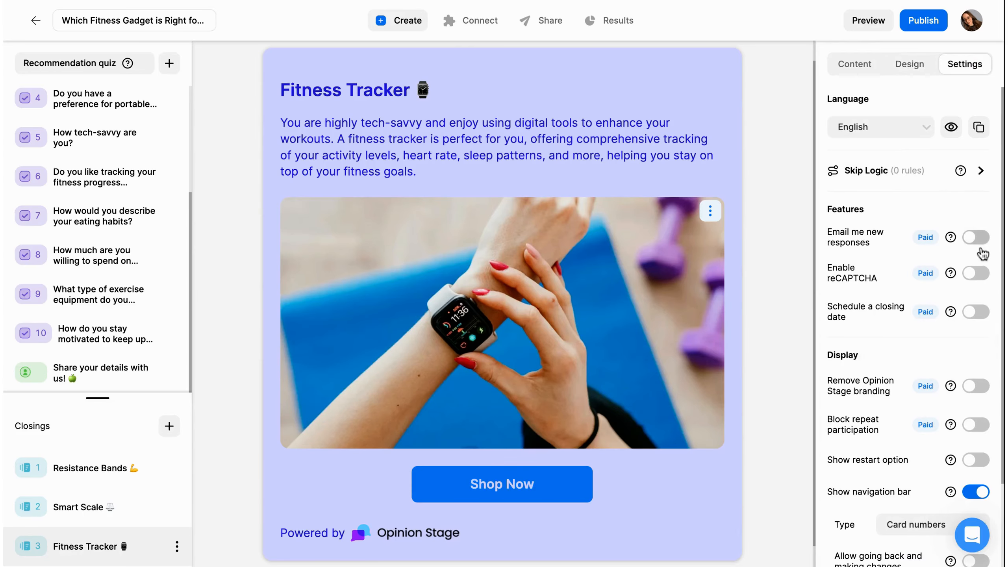
- Remove the Opinion Stage branding and set the navigation bar type to Progress bar
left_click(976, 385)
scroll(976, 389, "down", 3)
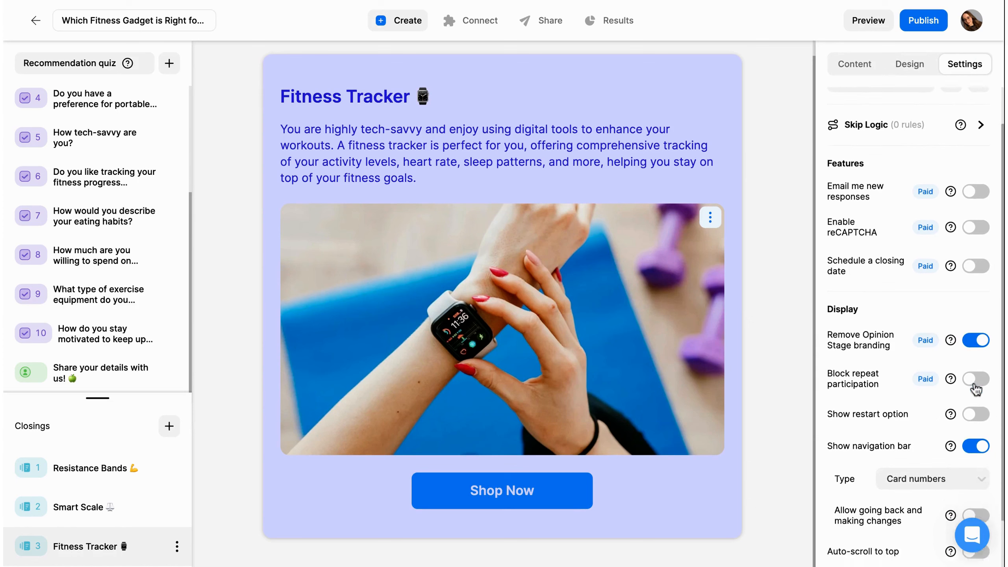
scroll(900, 377, "down", 1)
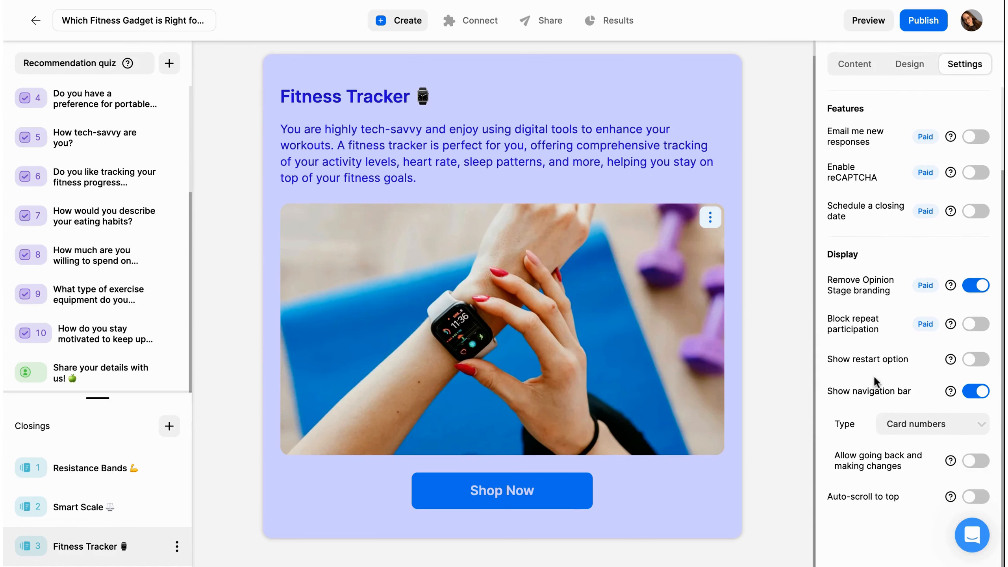
left_click(900, 420)
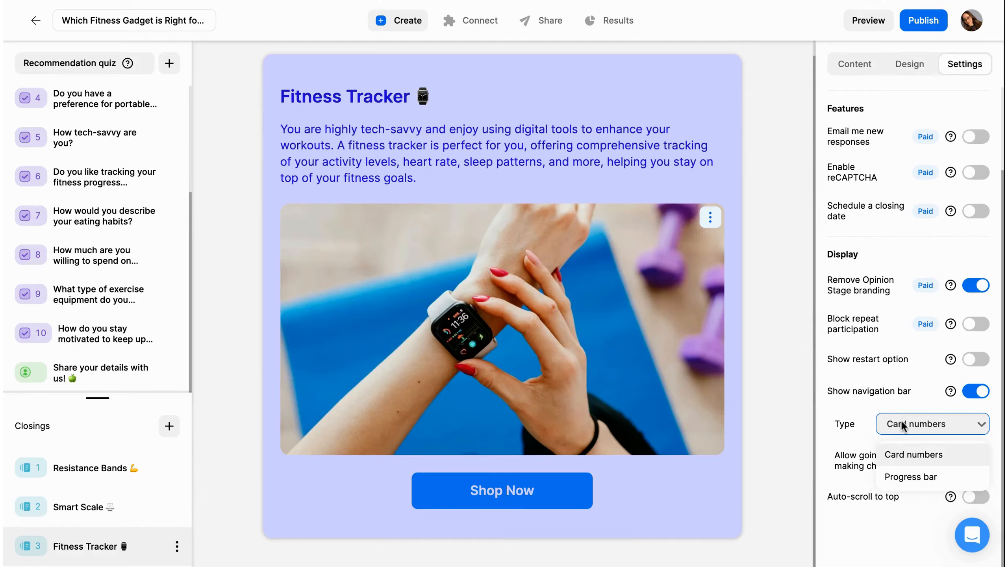
left_click(908, 478)
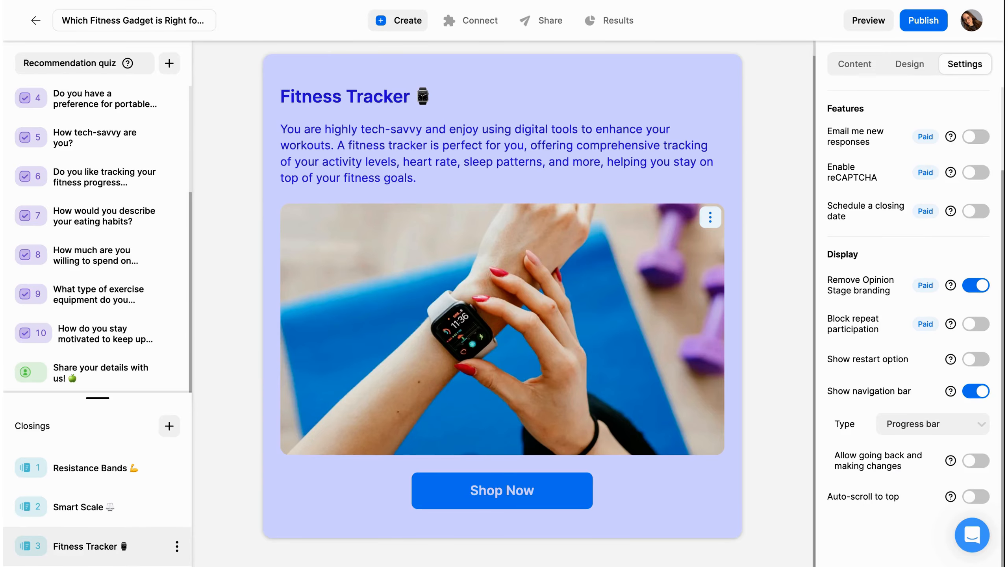
left_click(471, 27)
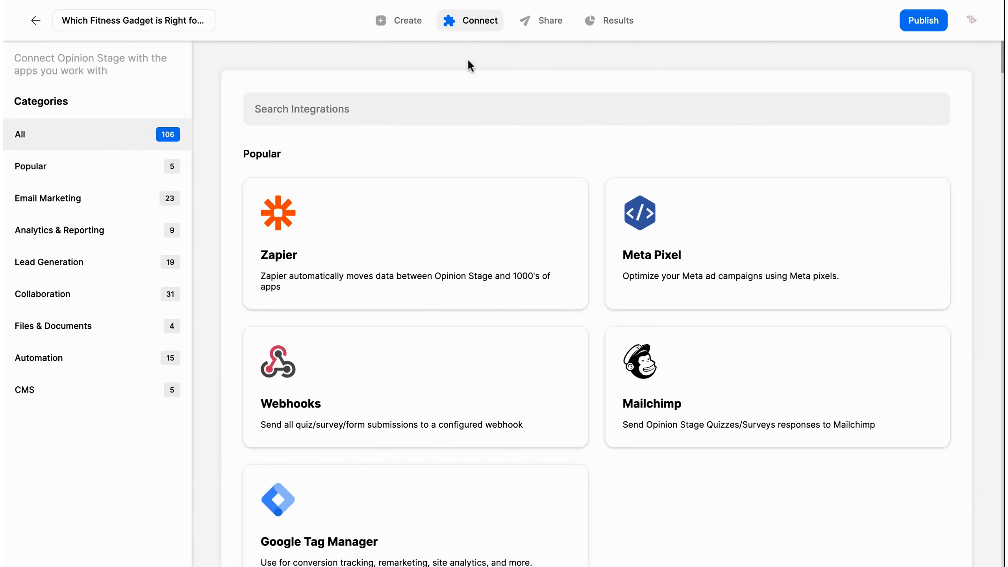
scroll(469, 62, "down", 1)
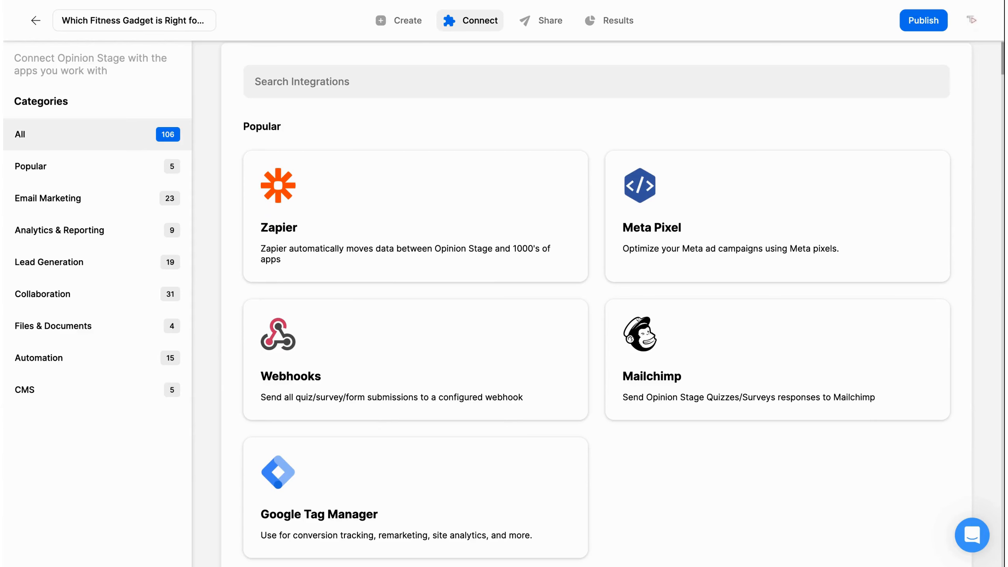
left_click(410, 24)
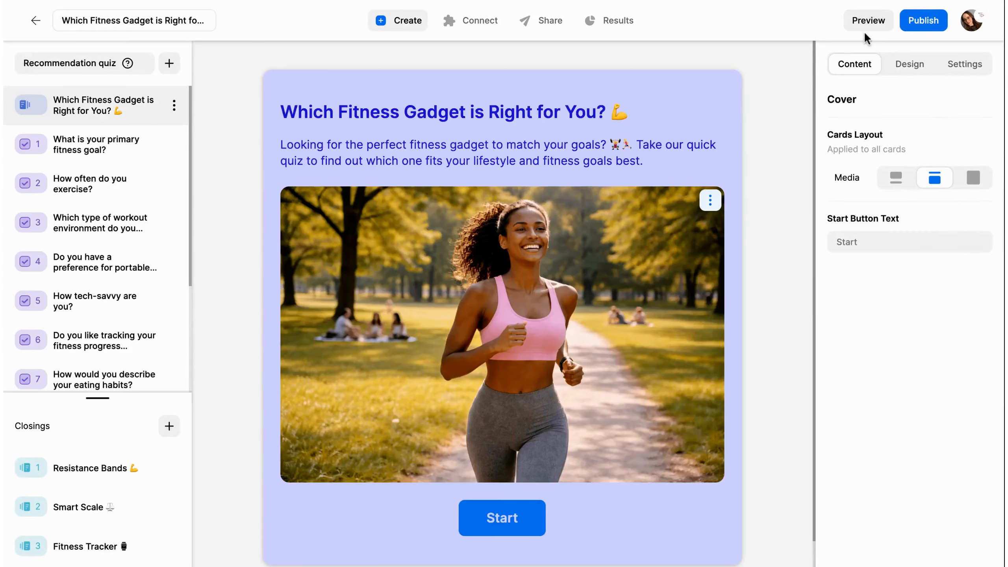
- Preview the quiz, answering Lose weight, 2-3 times a week, Gym, and no to portable equipment
left_click(869, 24)
scroll(724, 312, "down", 1)
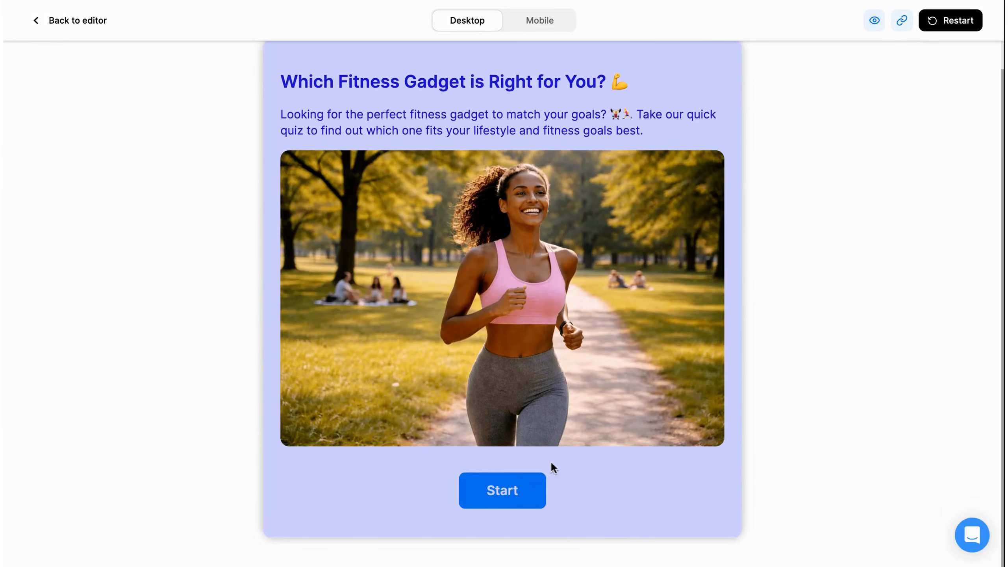
left_click(533, 491)
left_click(492, 452)
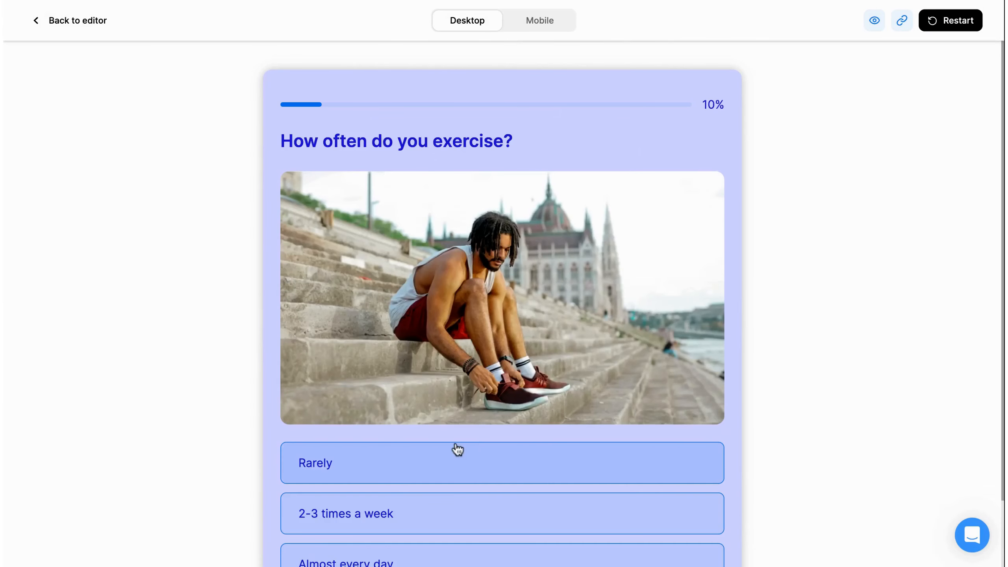
left_click(449, 520)
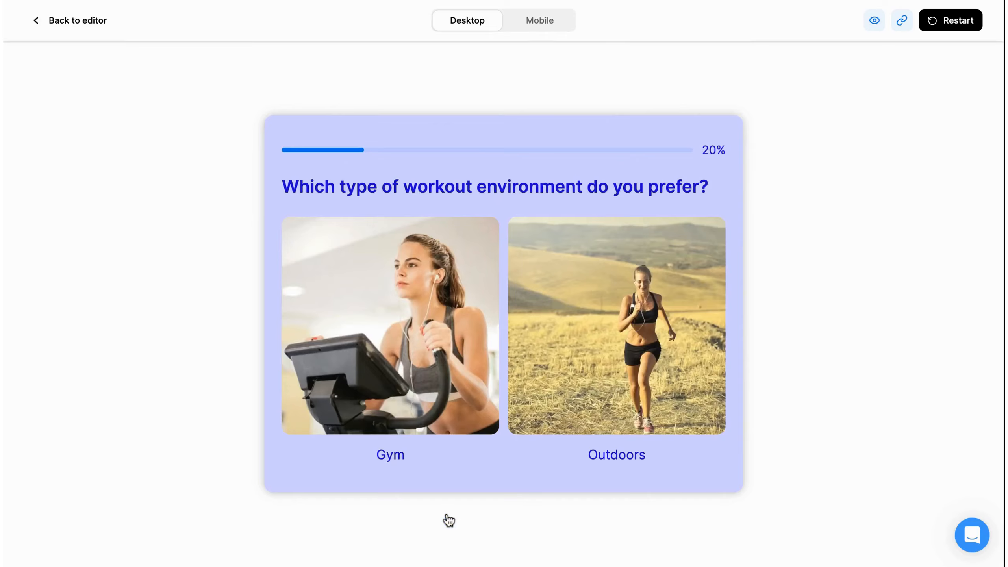
left_click(448, 377)
scroll(542, 432, "down", 2)
left_click(530, 437)
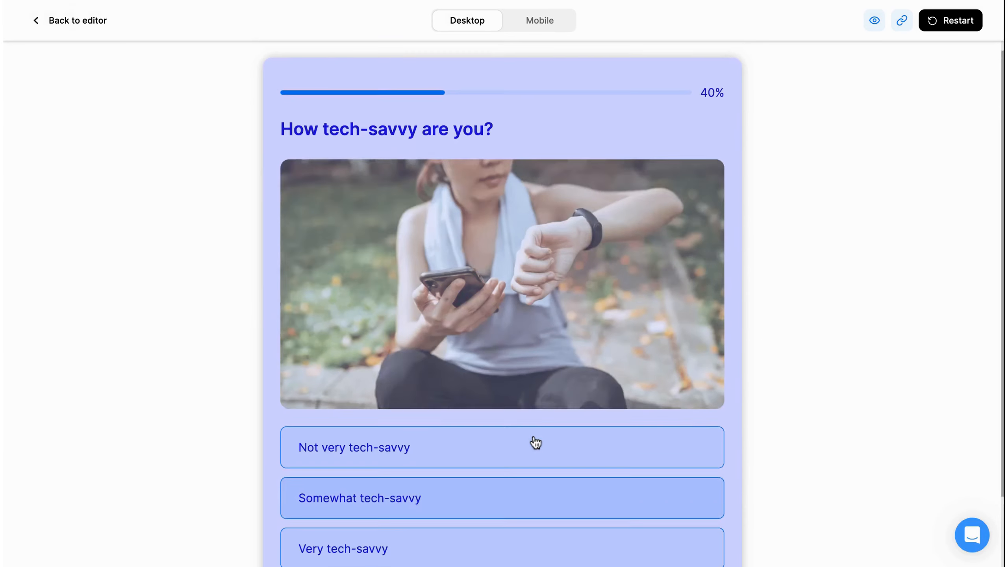
- Answer Somewhat tech-savvy, manual tracking, the apple option, $50-$150, an equipment choice, and tracking progress
left_click(532, 499)
left_click(513, 465)
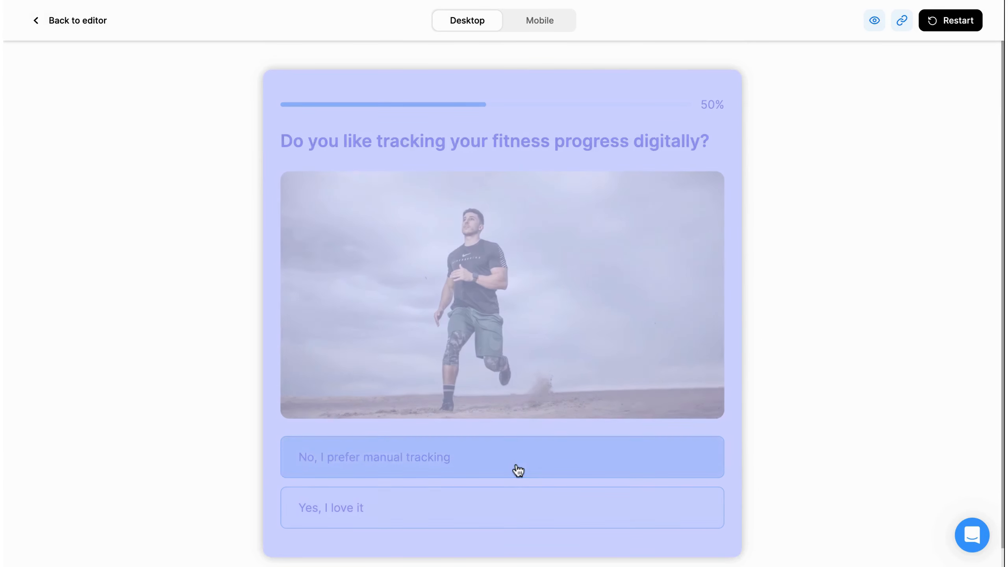
left_click(470, 384)
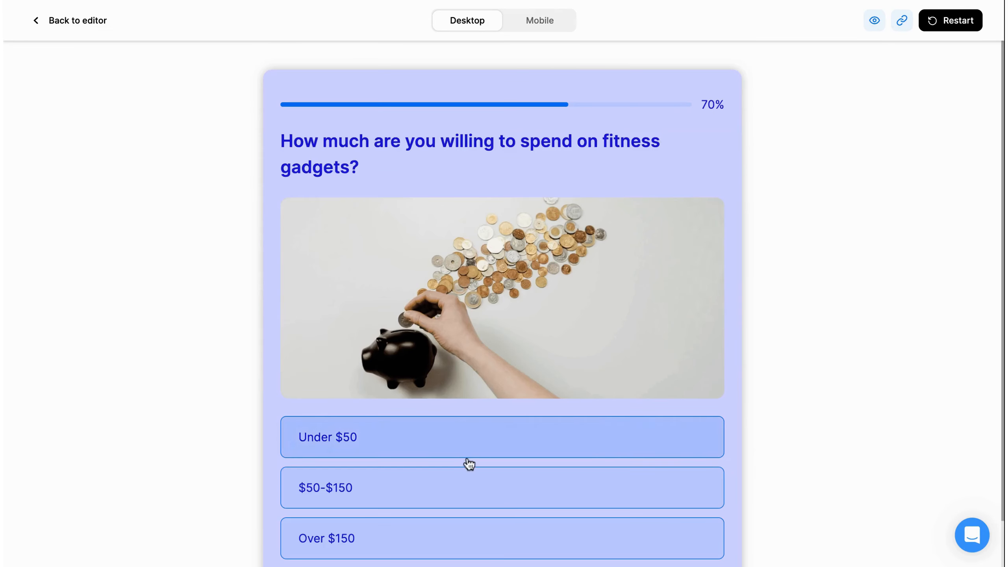
left_click(466, 499)
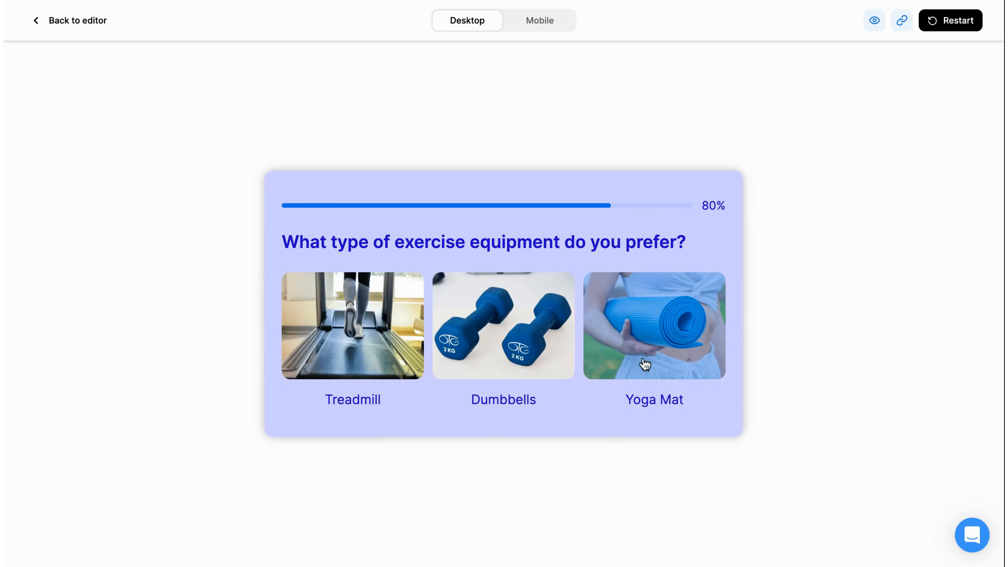
left_click(383, 363)
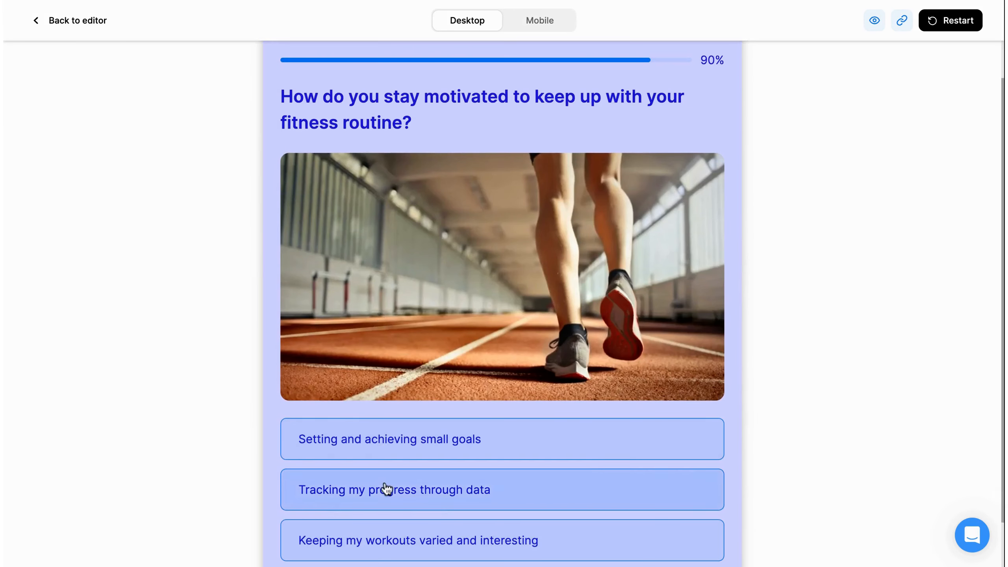
left_click(383, 488)
- Enter a respondent email address and submit to reach the Smart Scale recommendation, then exit preview
left_click(382, 328)
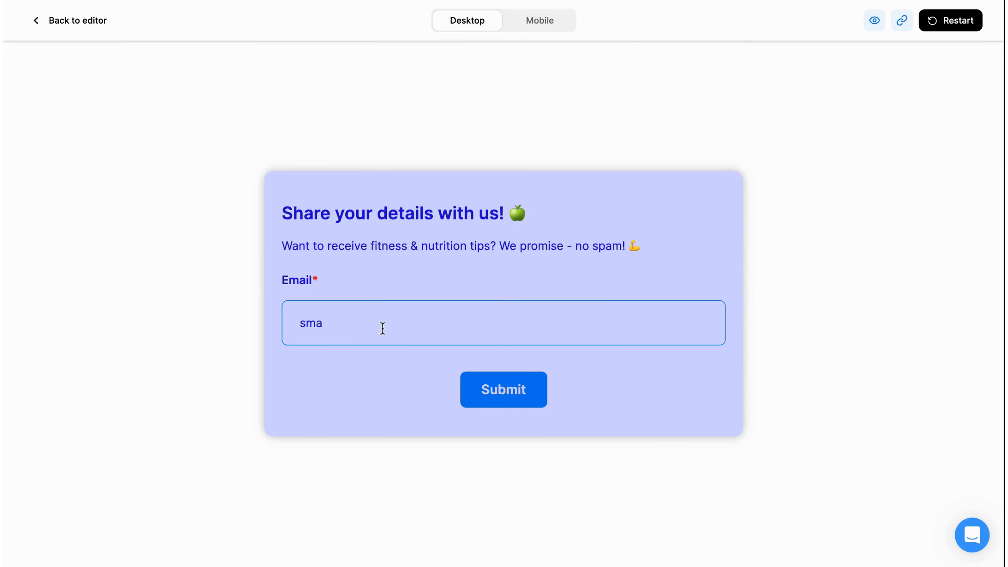
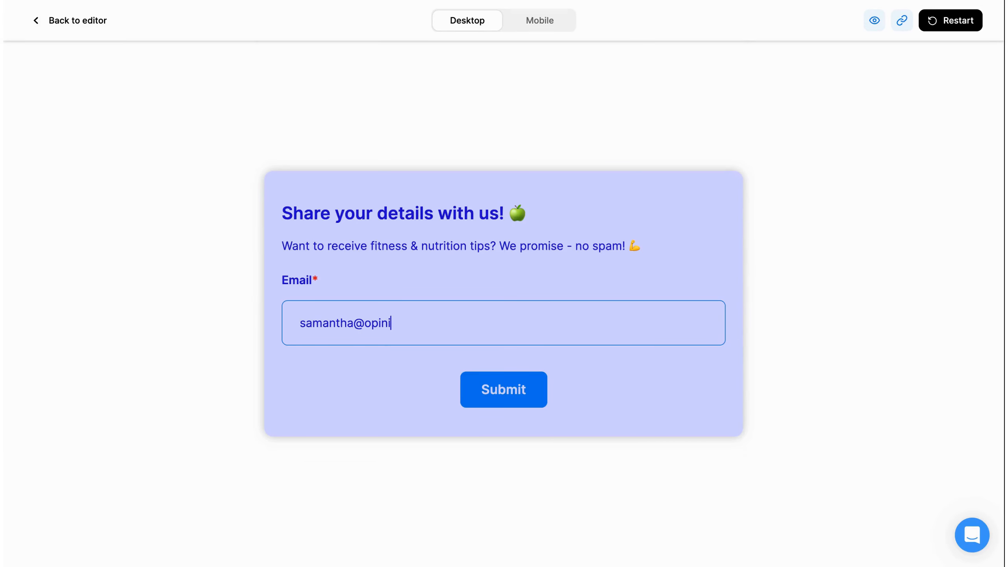
left_click(481, 400)
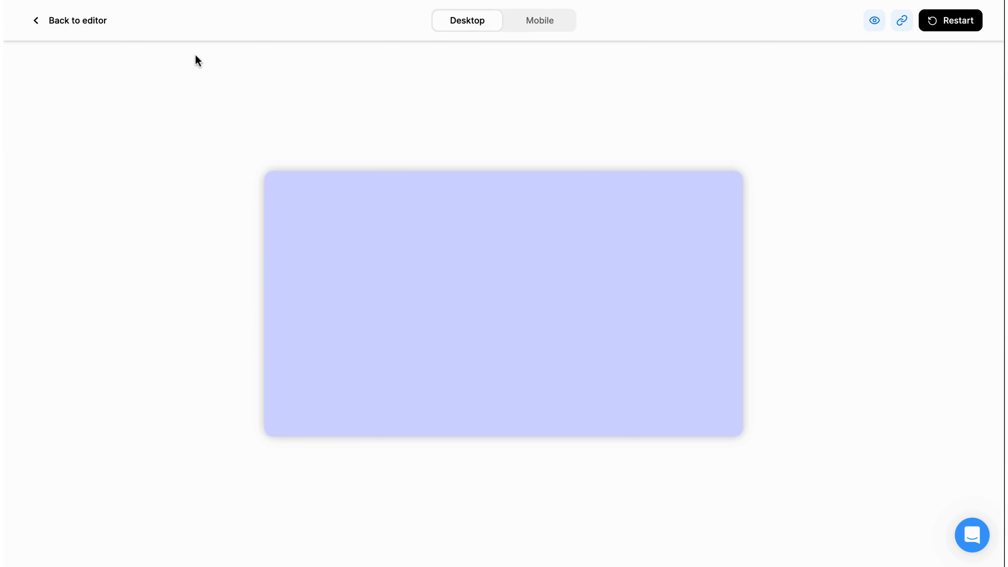
left_click(106, 23)
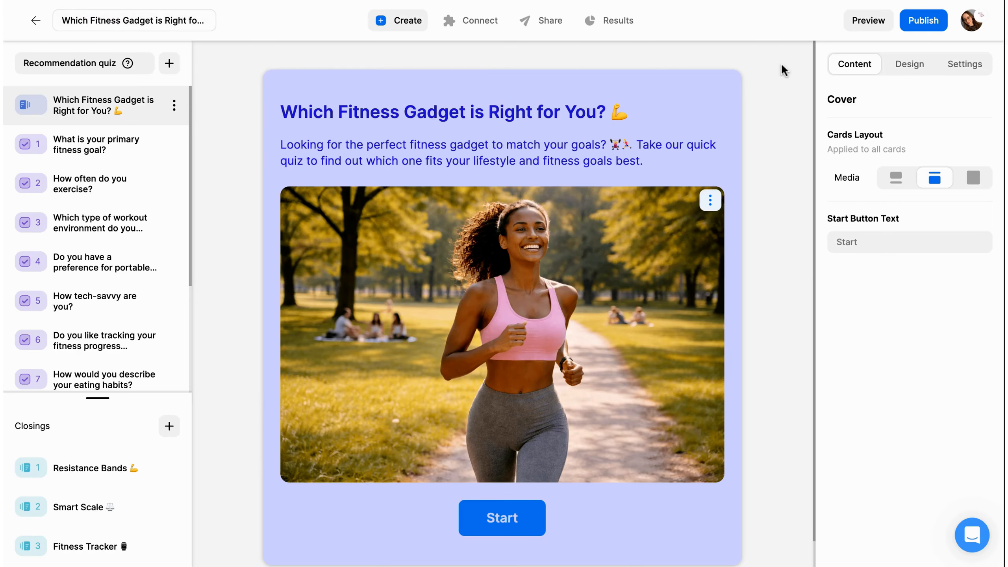
- Publish the quiz and view its shareable link in the Share tab
left_click(934, 30)
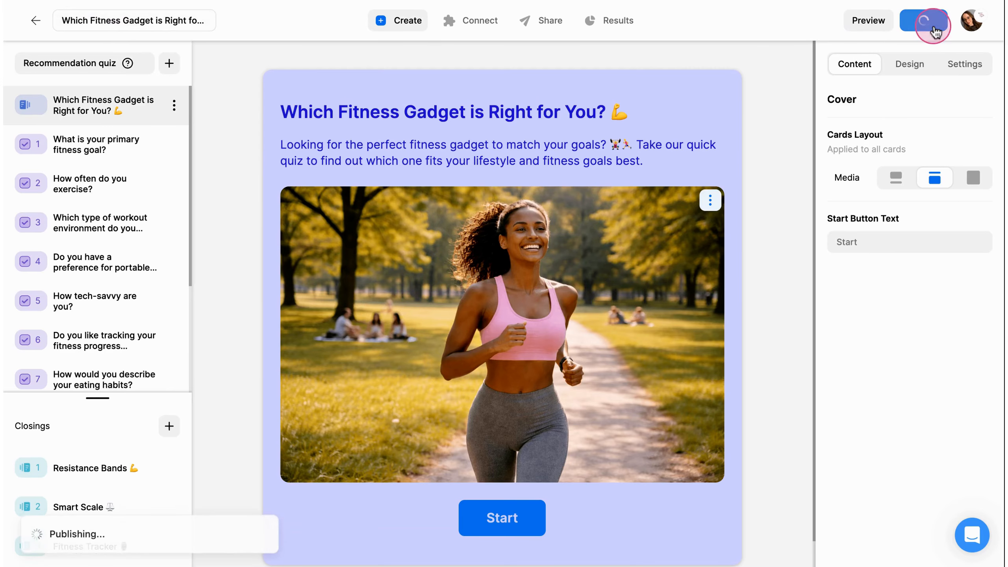
left_click(554, 26)
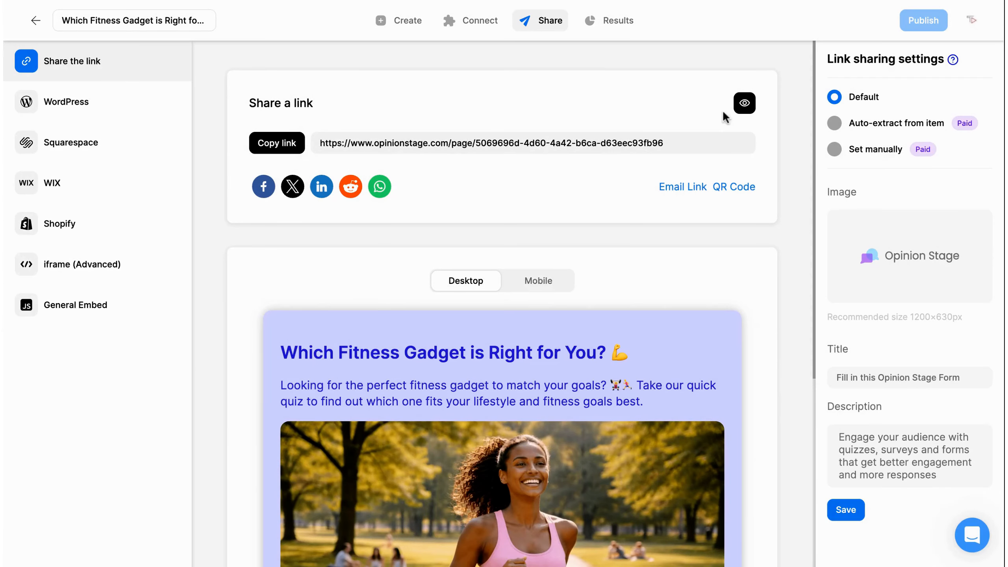
left_click(623, 29)
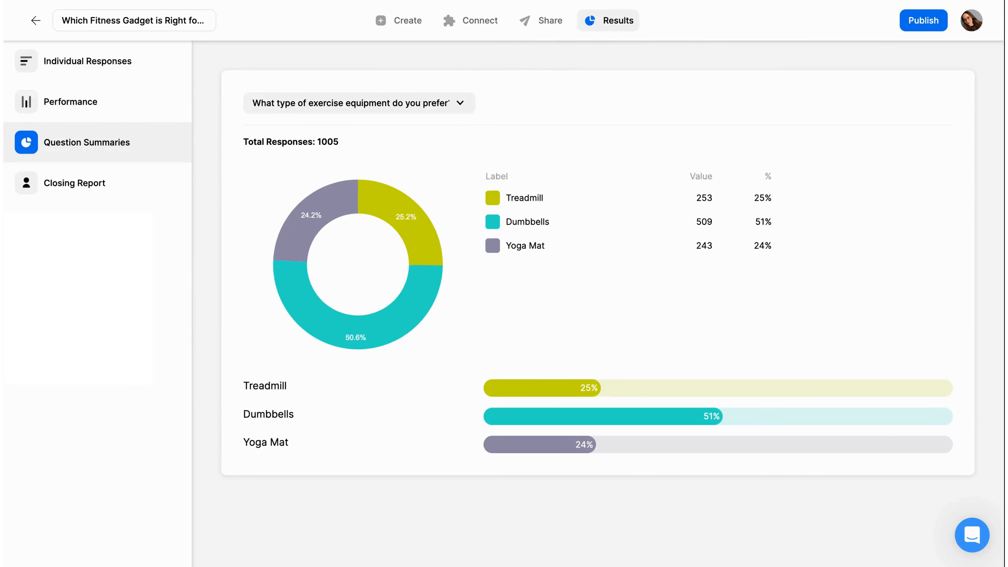
- Review Individual Responses, Performance and the Closing Report (Resistance Bands 56.5%), then open help
left_click(142, 63)
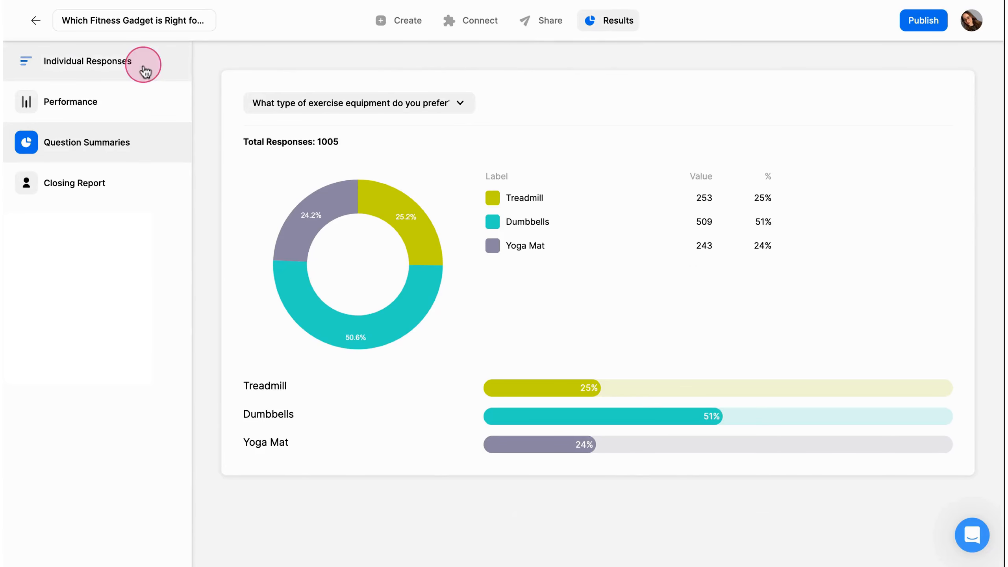
left_click(108, 112)
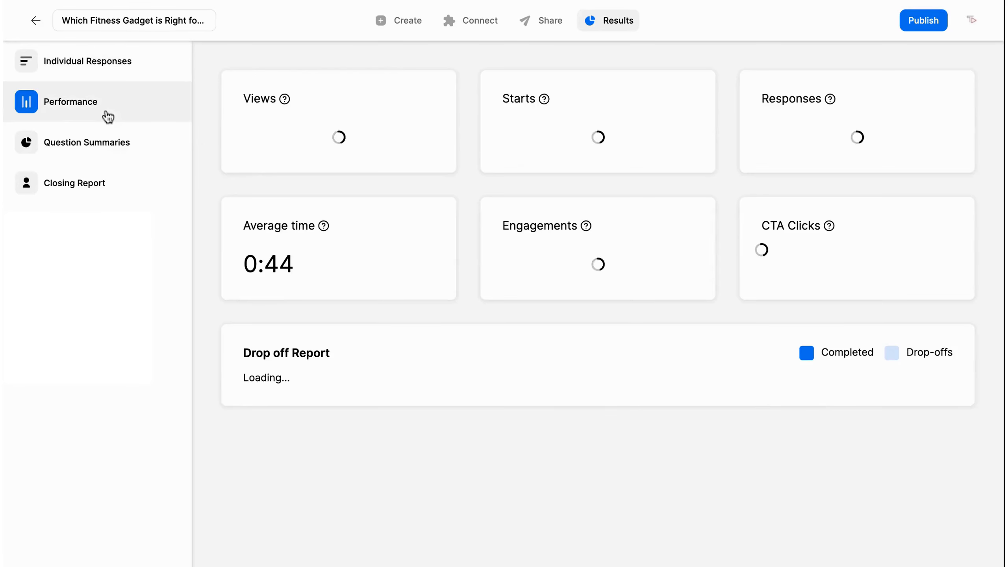
left_click(137, 172)
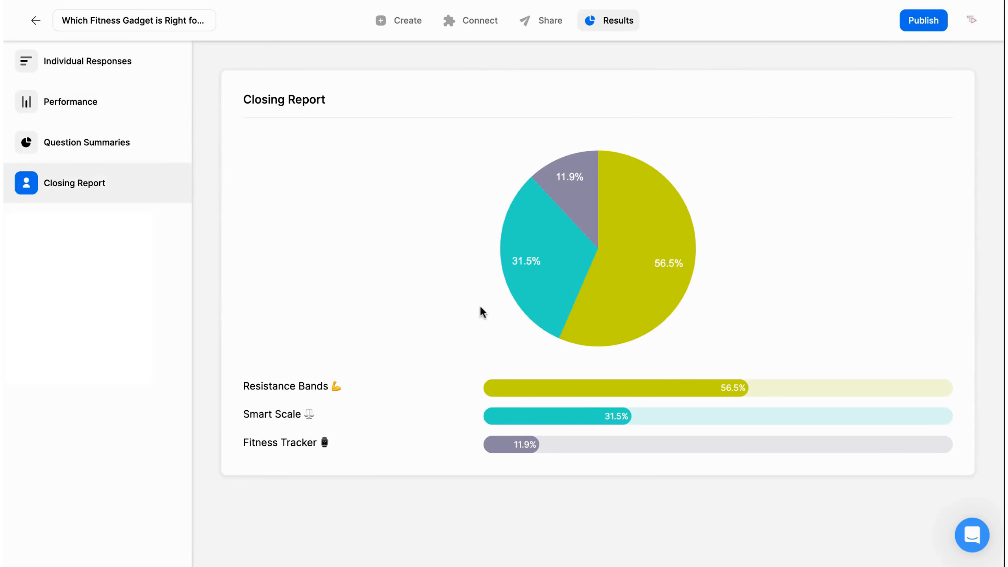
left_click(972, 535)
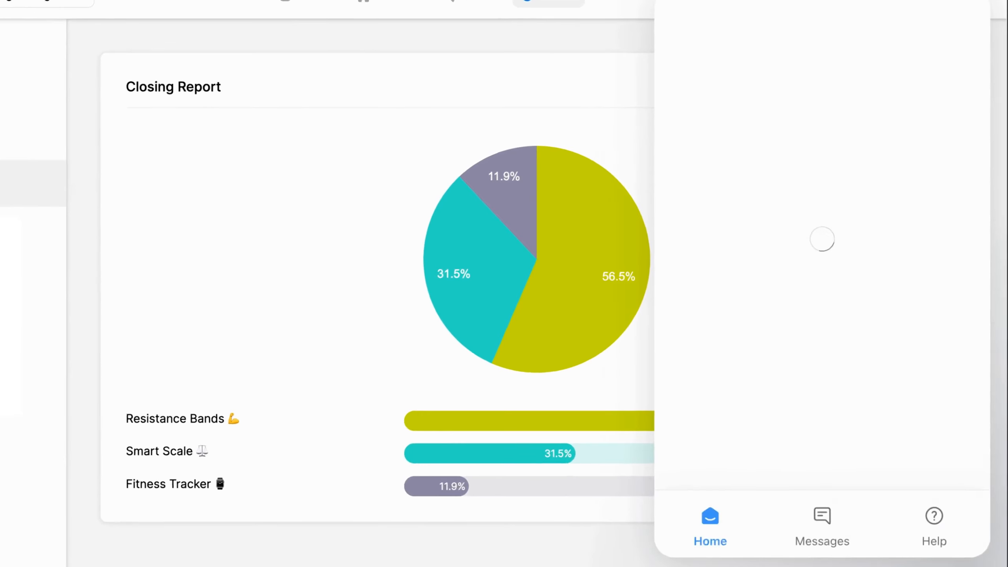